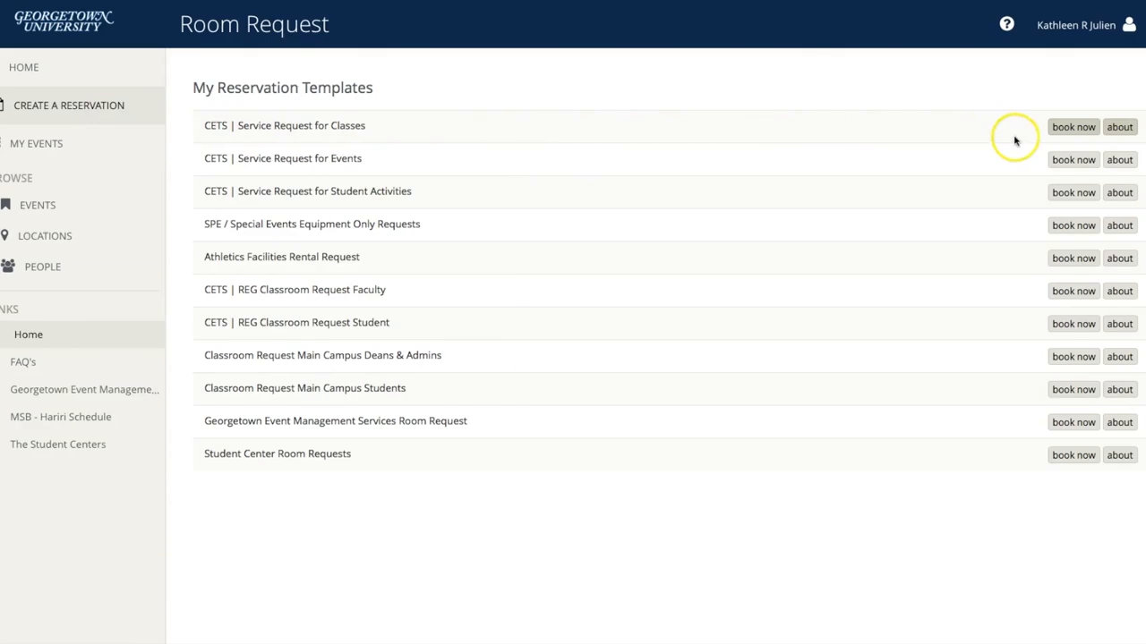
Start a new booking from the CETS | Service Request for Classes template.
click(1065, 128)
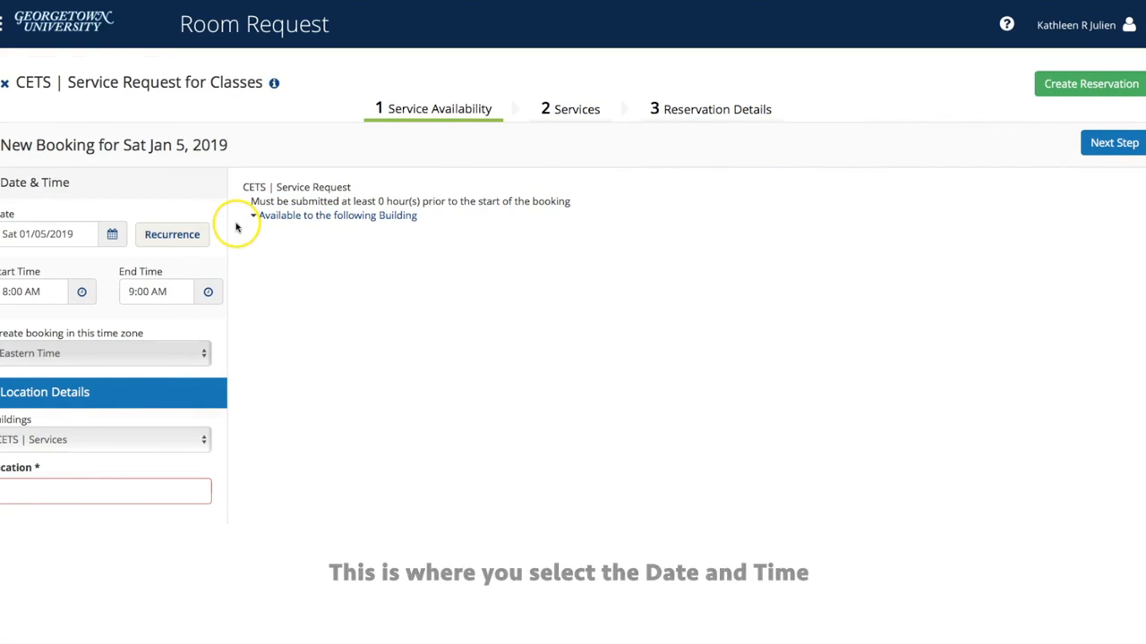
Set the booking date to Wednesday, January 9, 2019.
click(126, 234)
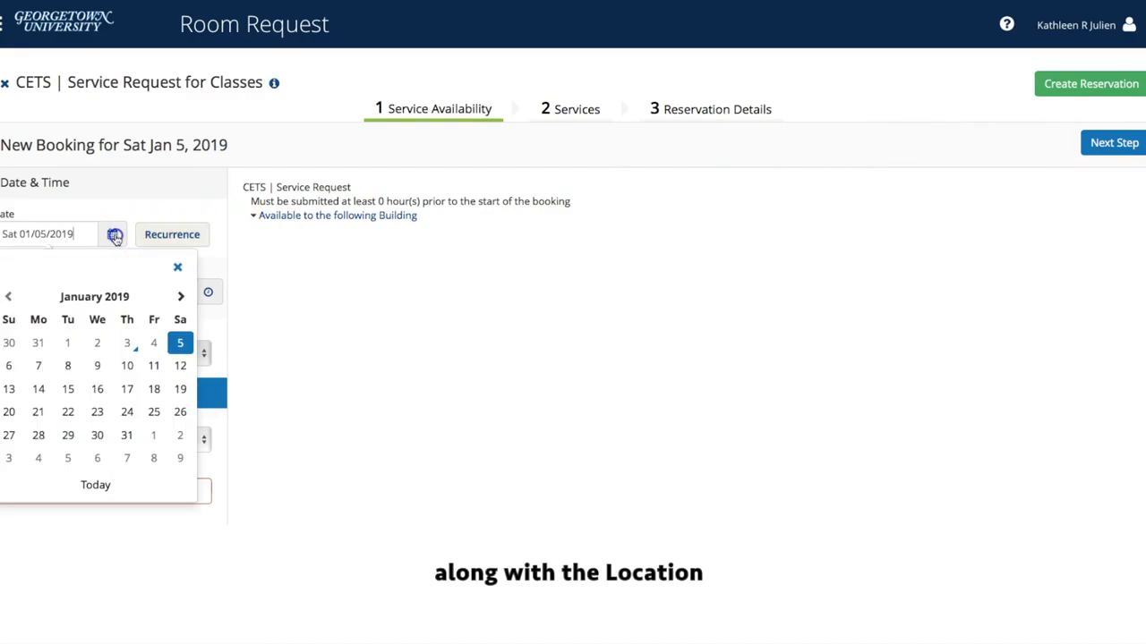
click(98, 362)
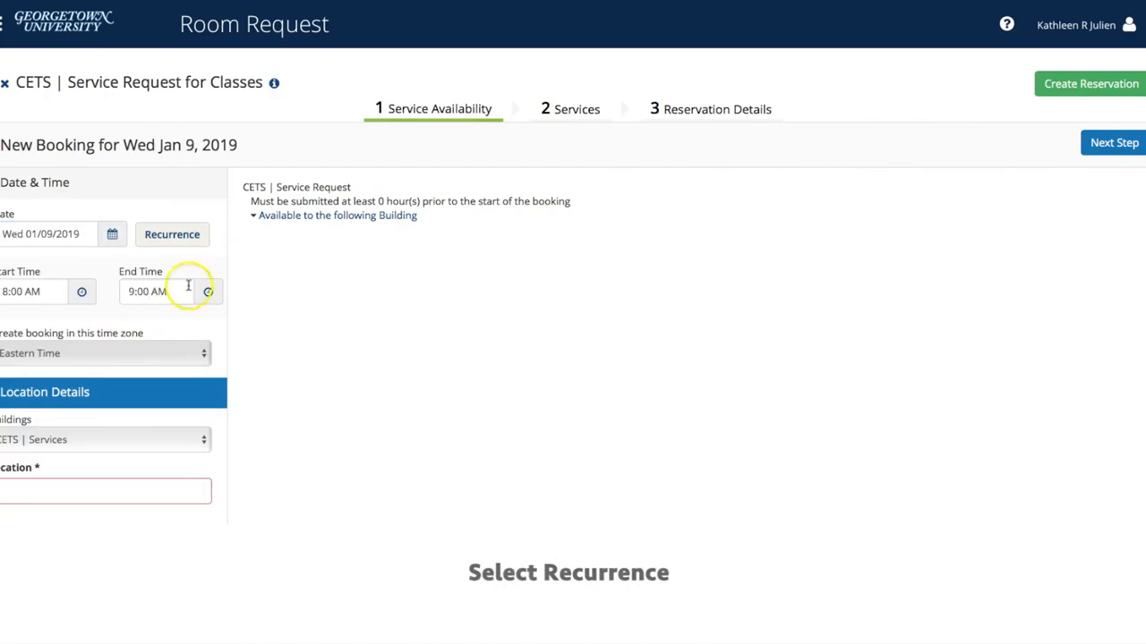
Make the booking repeat weekly on Wednesdays, ending April 24, 2019.
click(198, 237)
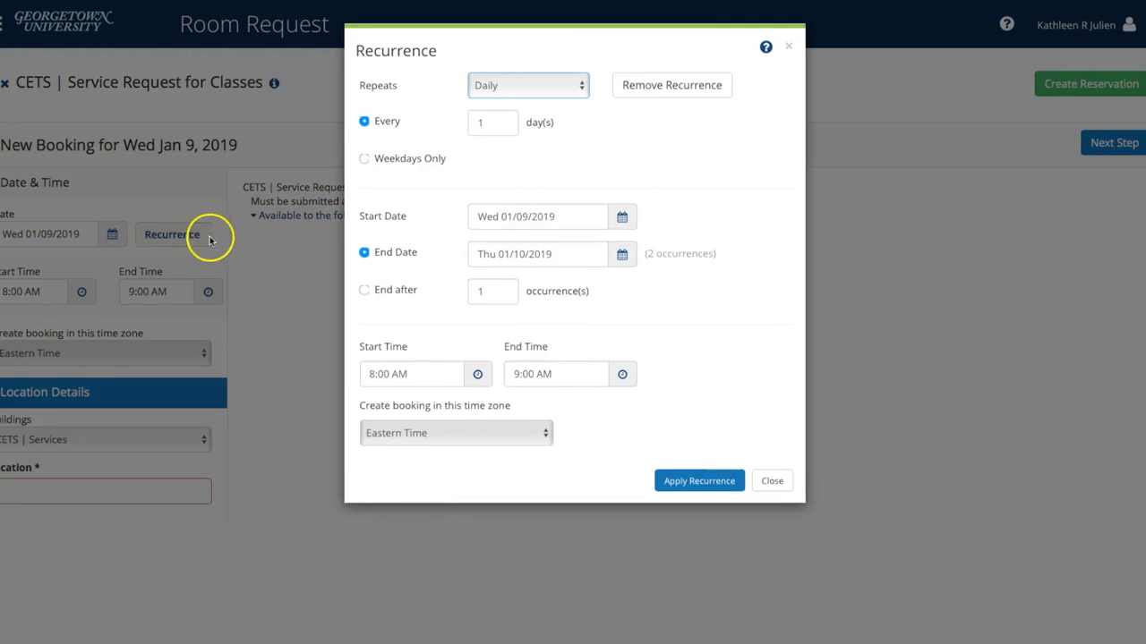
click(581, 85)
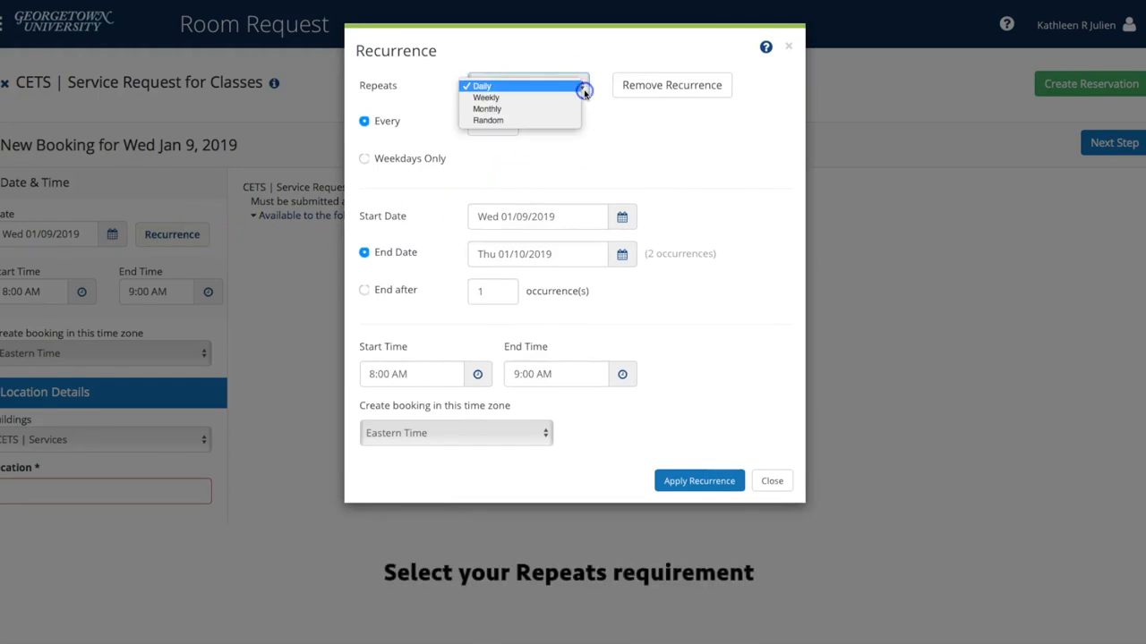
click(579, 98)
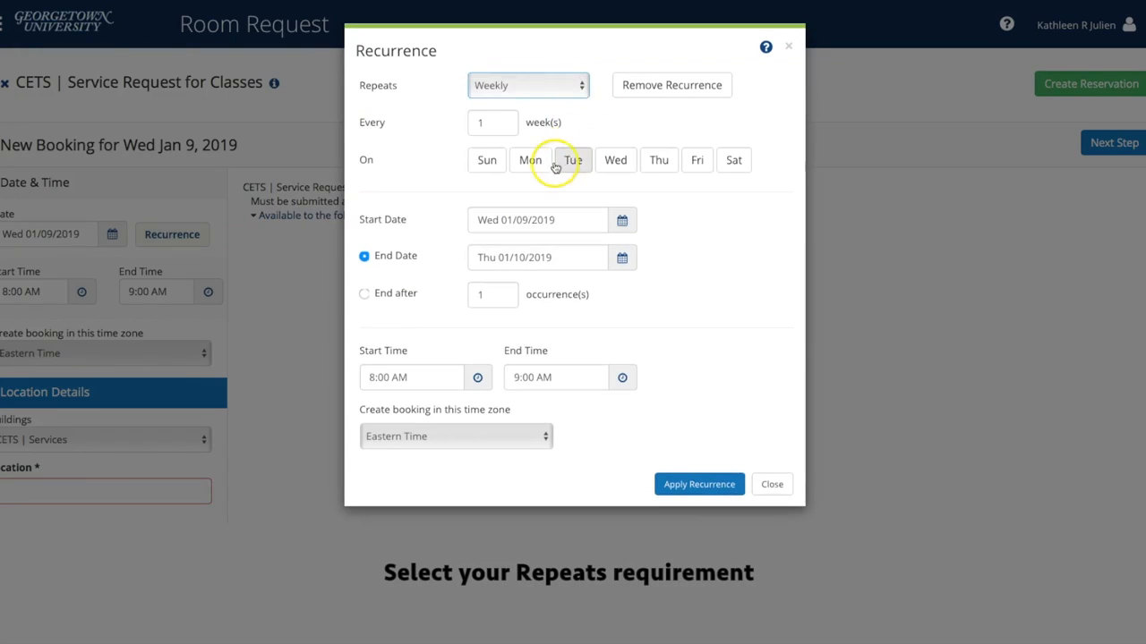
click(613, 162)
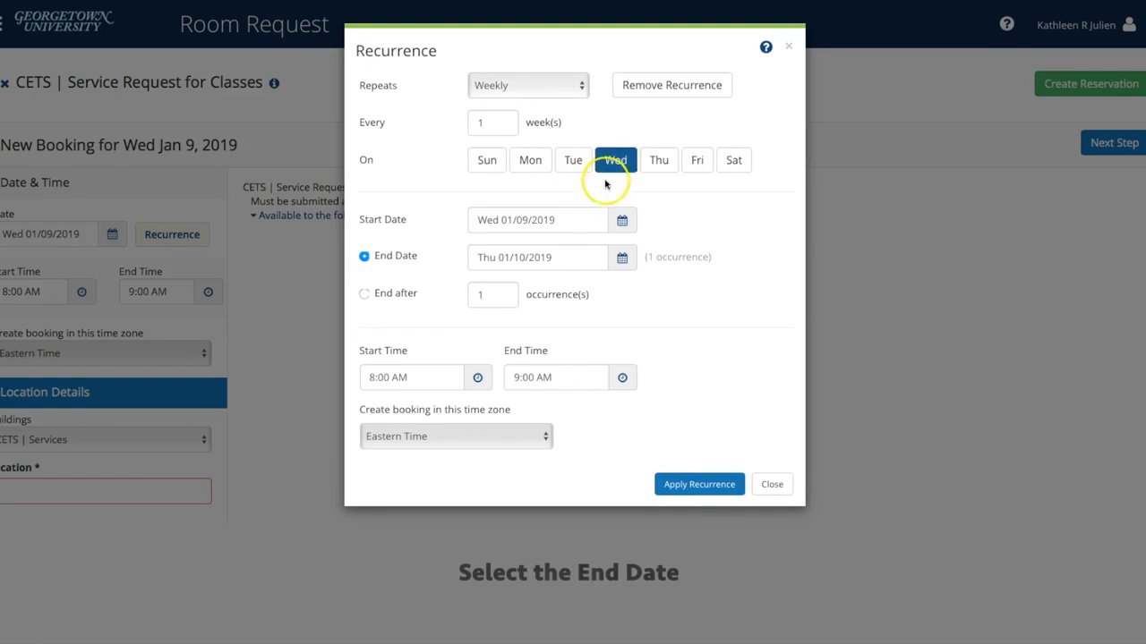
click(621, 258)
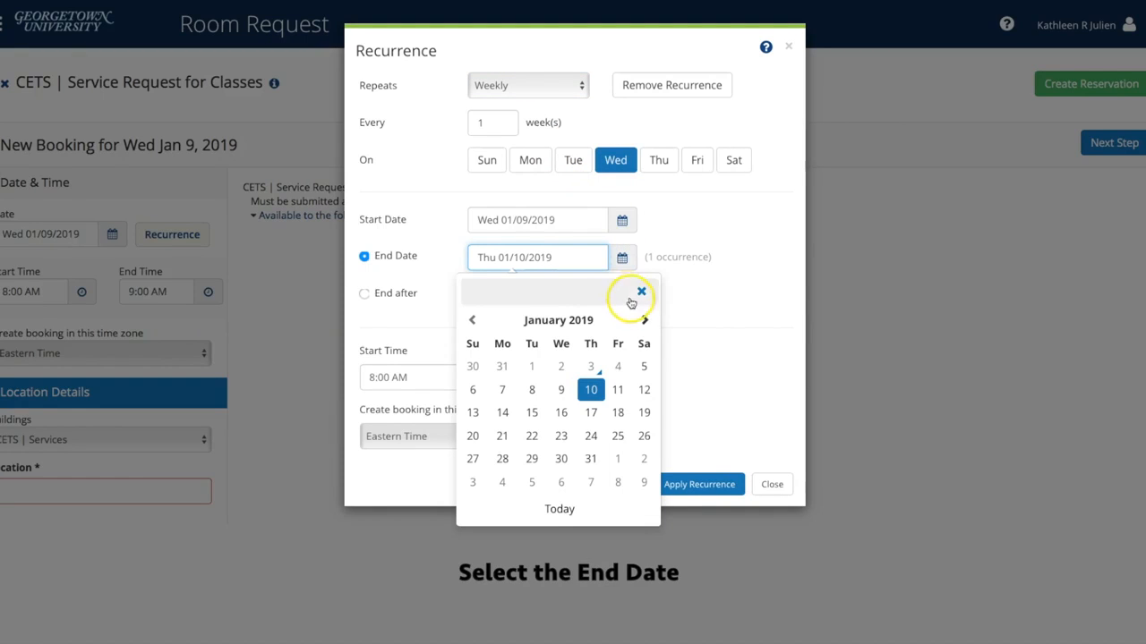
click(643, 320)
click(644, 320)
click(643, 319)
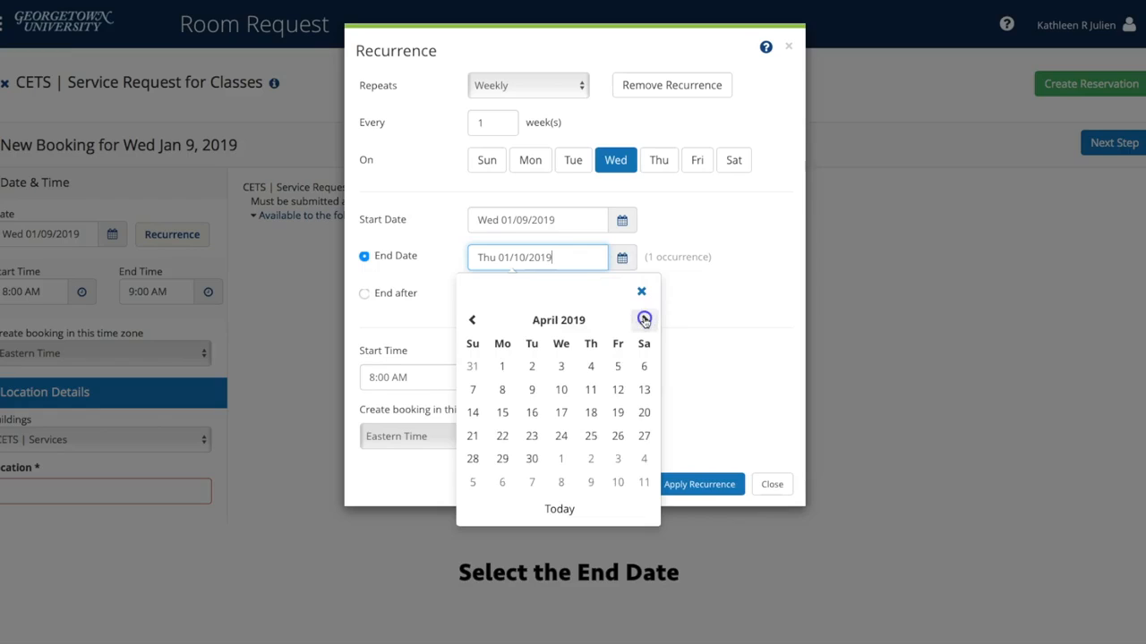
click(561, 436)
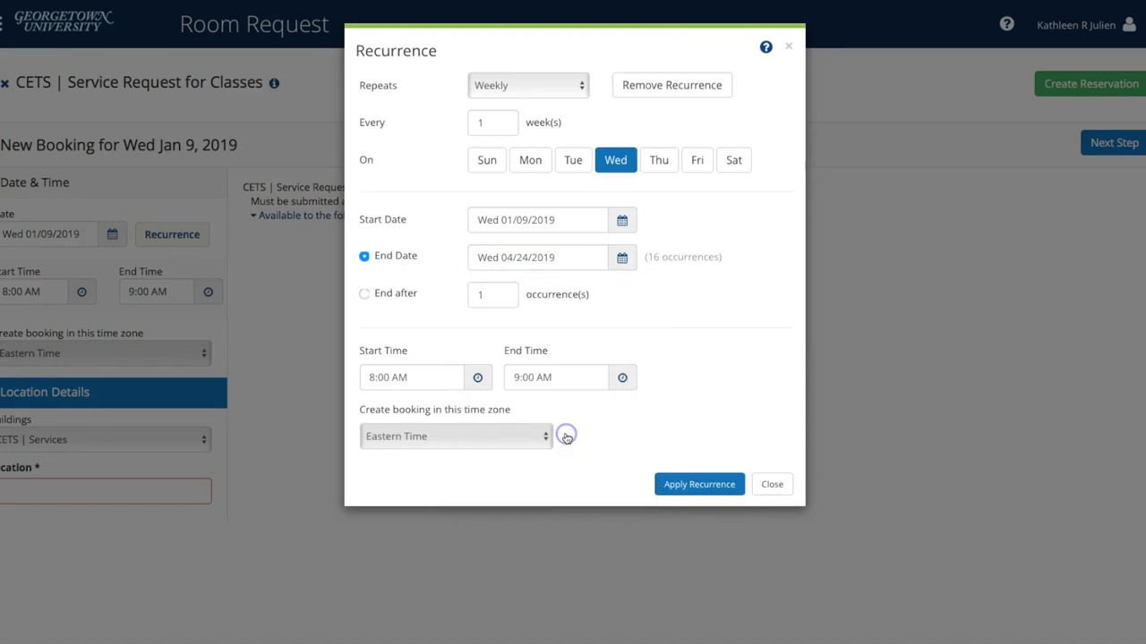
Set the recurring time to 9:30–10:45 AM and apply the recurrence.
click(477, 377)
click(378, 456)
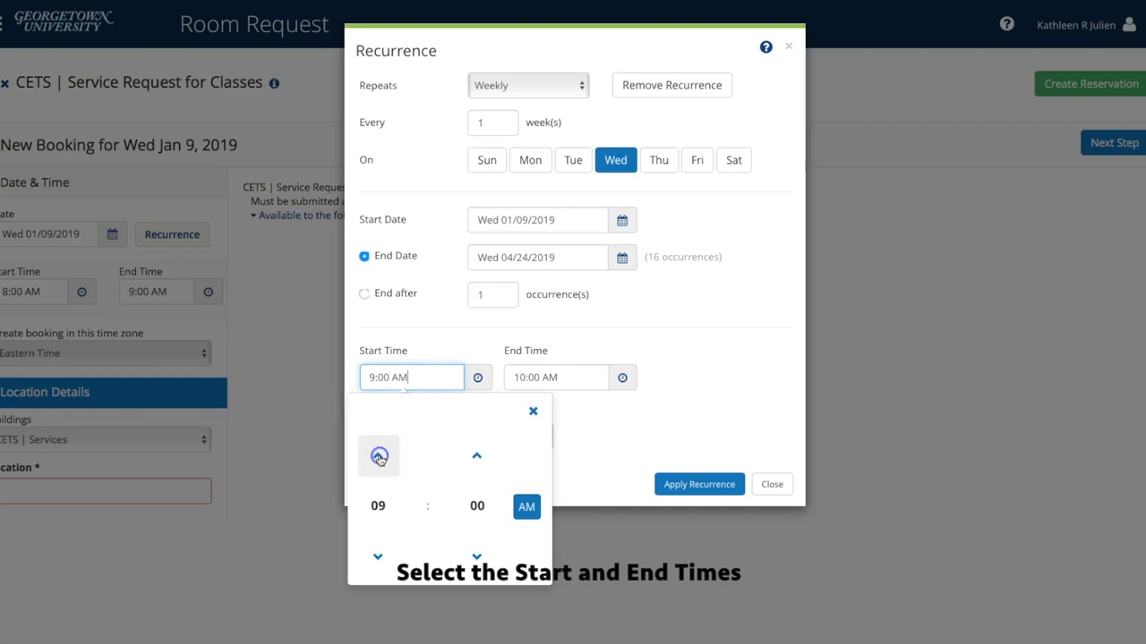
click(477, 507)
click(477, 504)
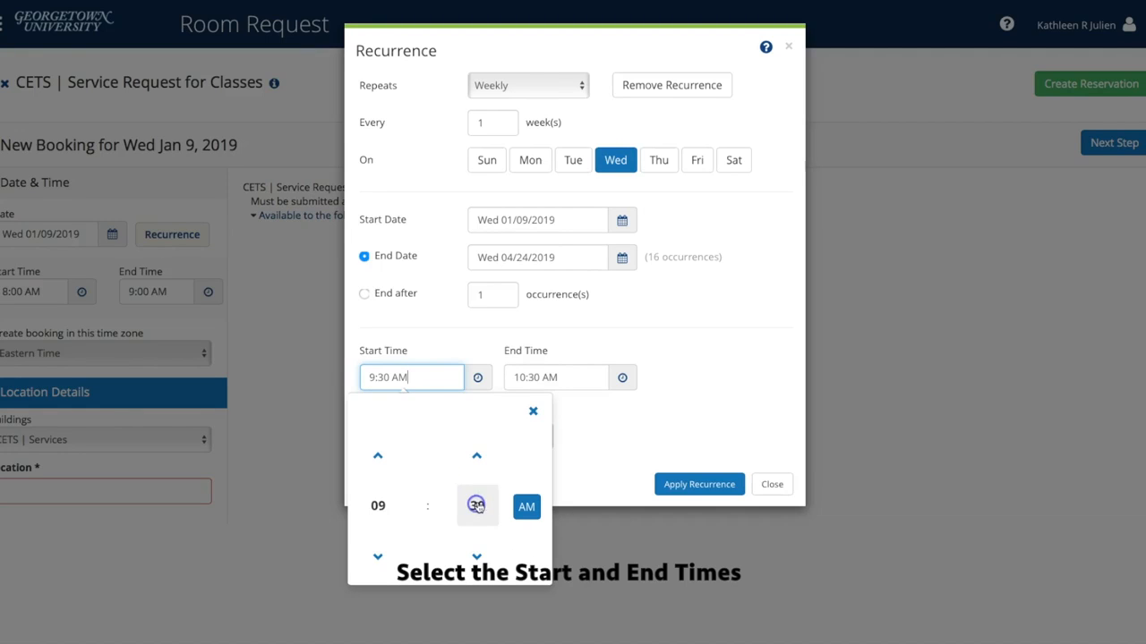
click(532, 415)
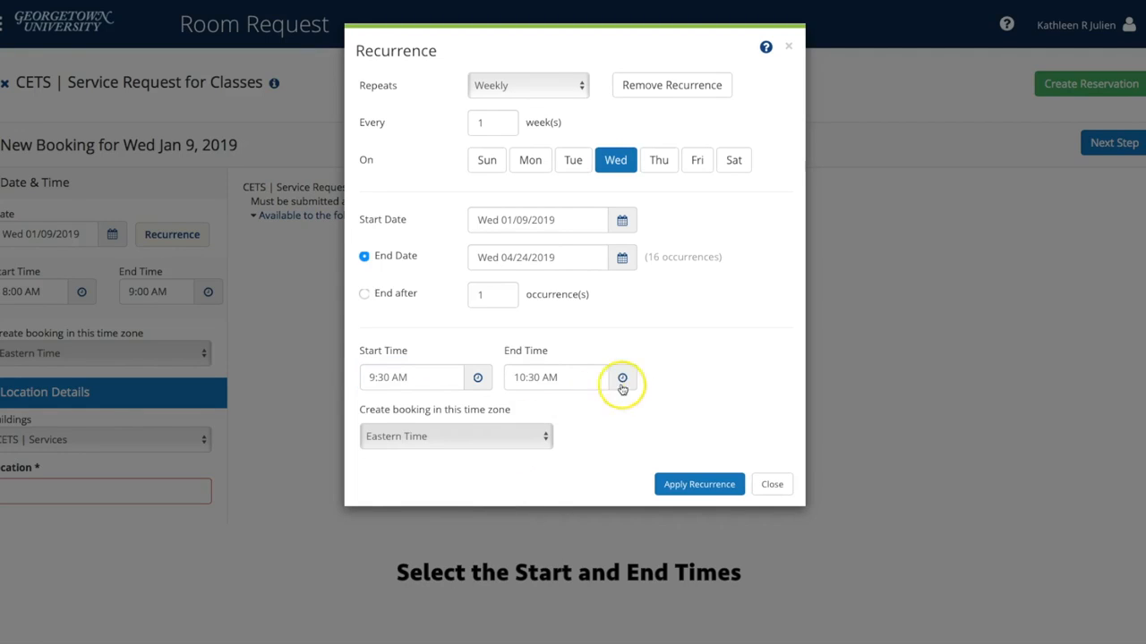
click(622, 377)
click(618, 506)
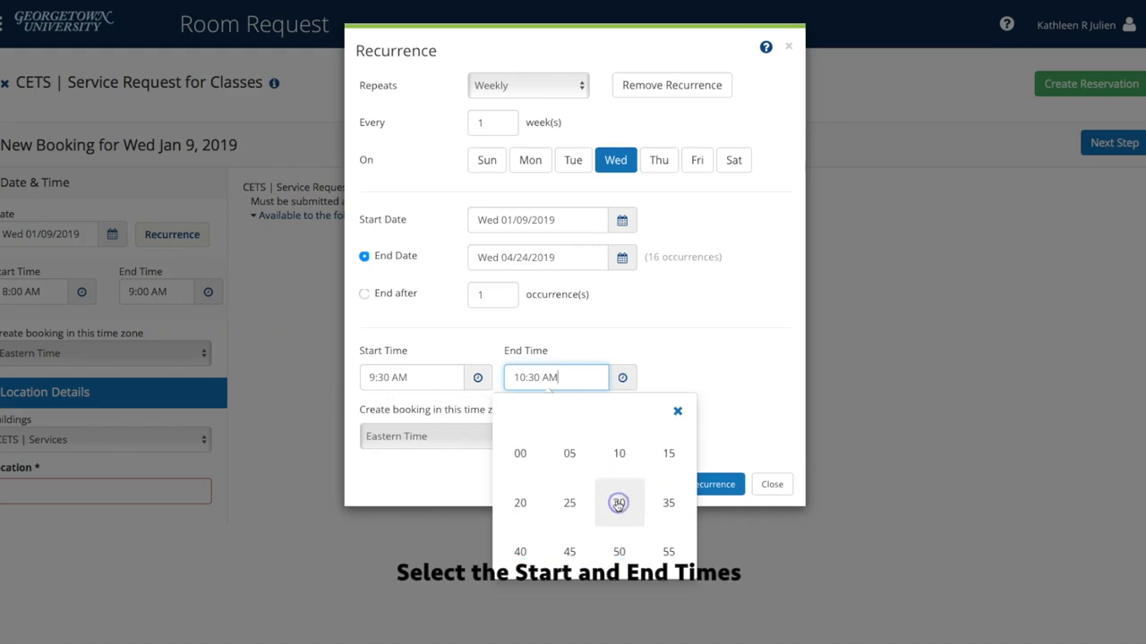
click(571, 550)
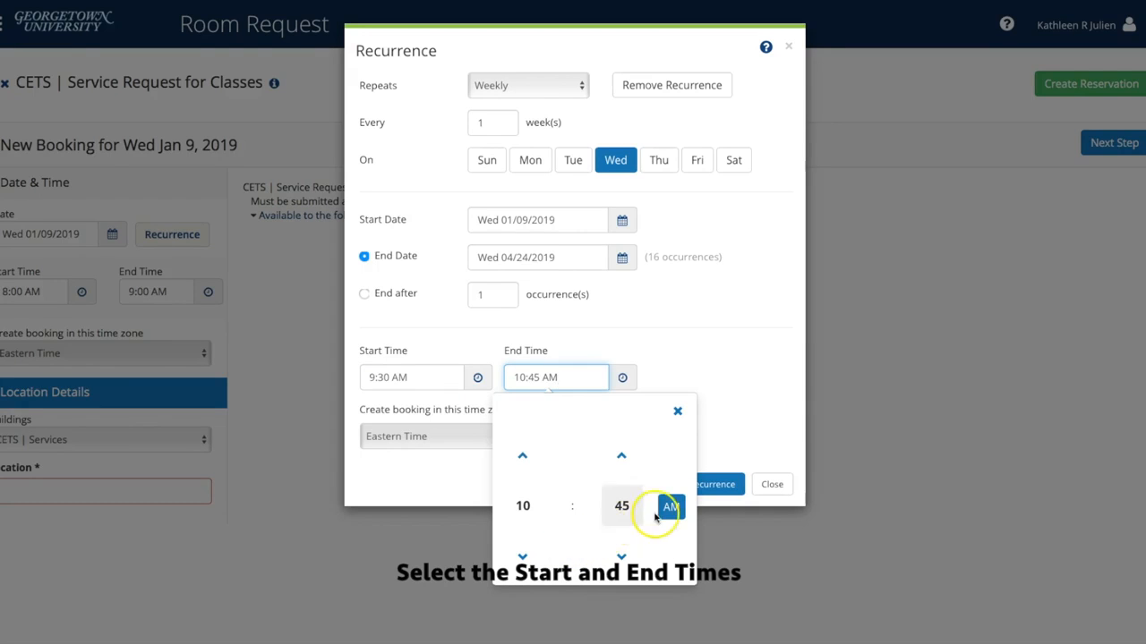
click(678, 414)
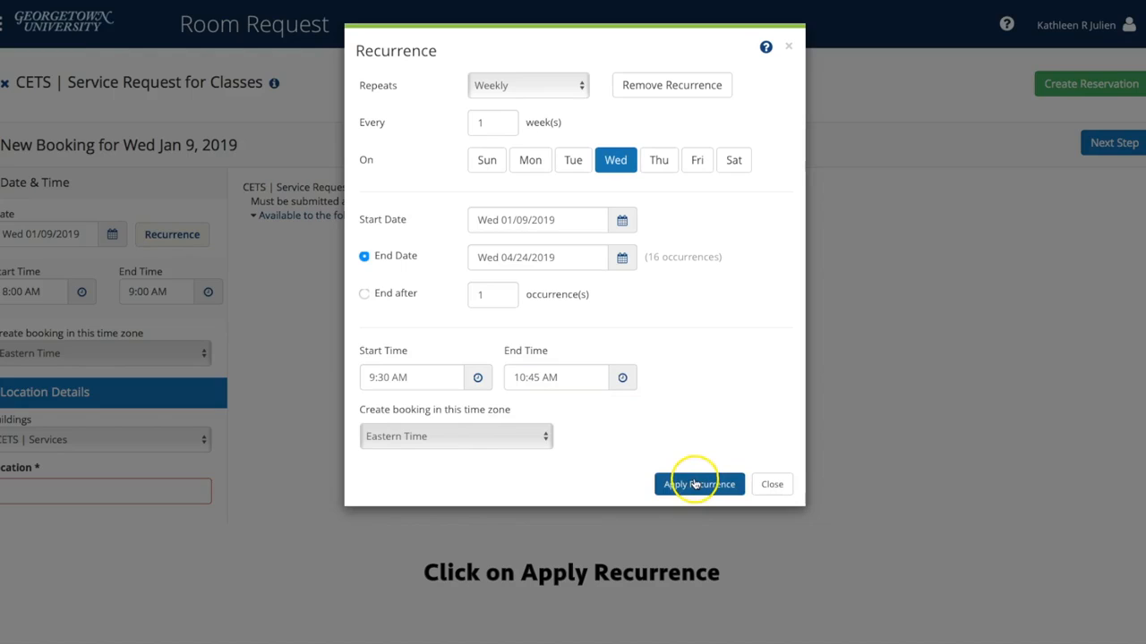
click(695, 484)
click(132, 407)
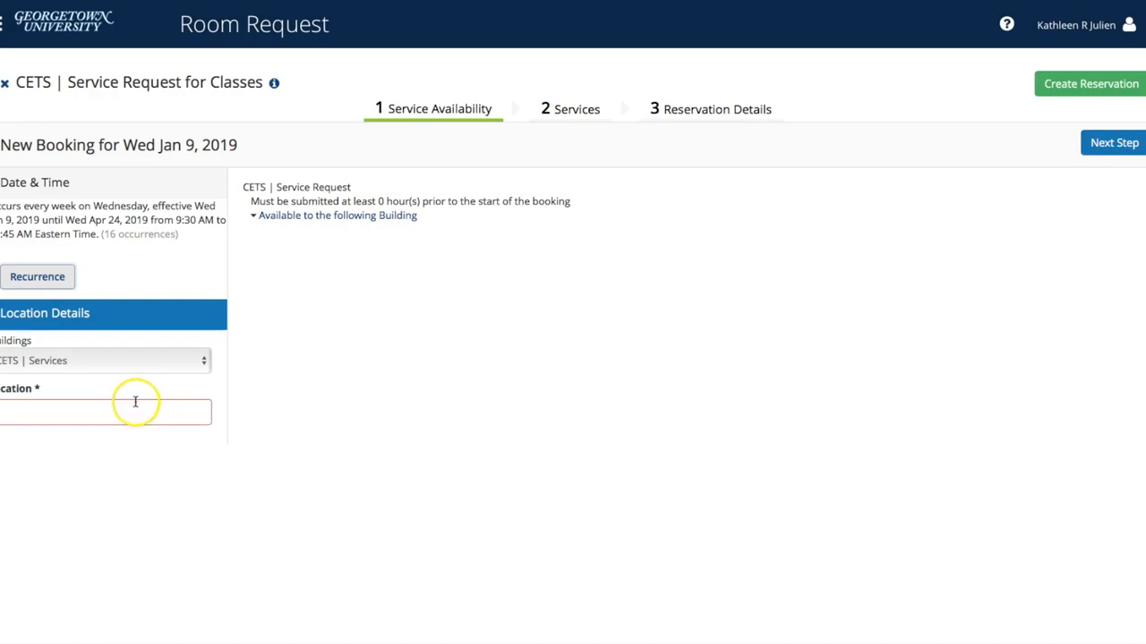
Enter WGR 405 as the location and continue to the Services step.
text(WGR 405)
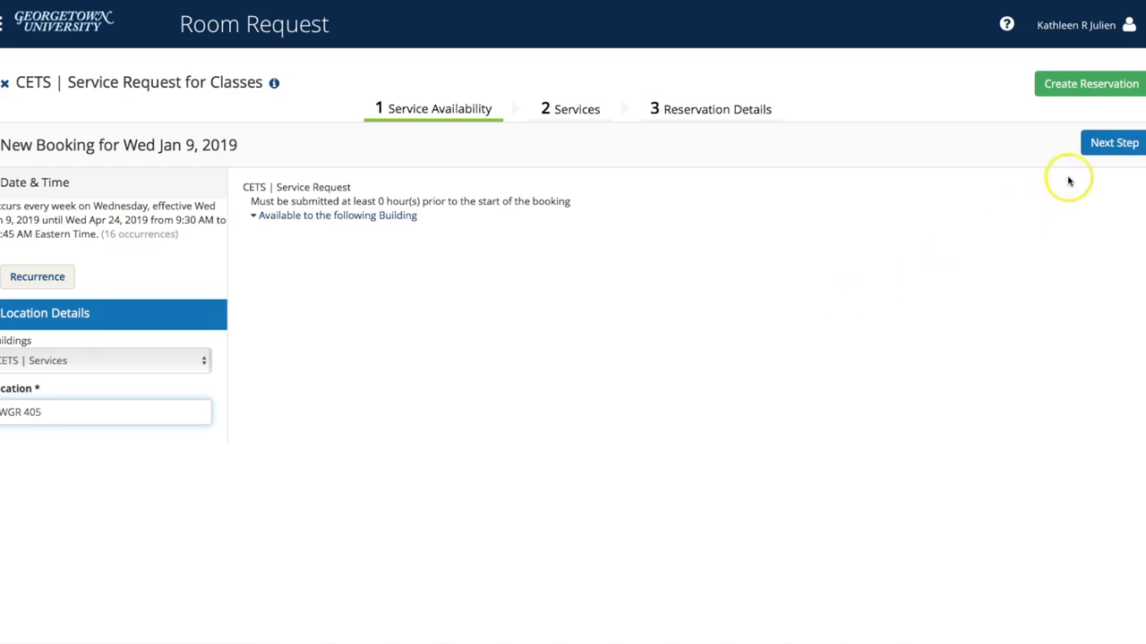
click(1106, 152)
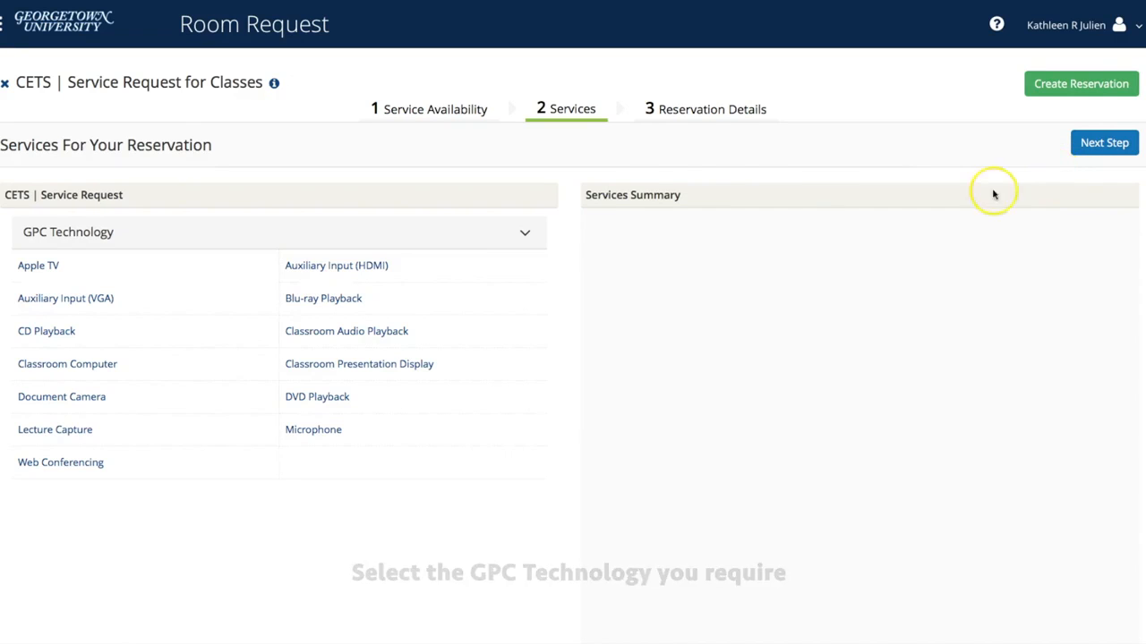
Add Classroom Computer with note 'Please make sure it is', Audio Playback and Presentation Display.
click(58, 364)
click(399, 195)
text(Please make sure it is on)
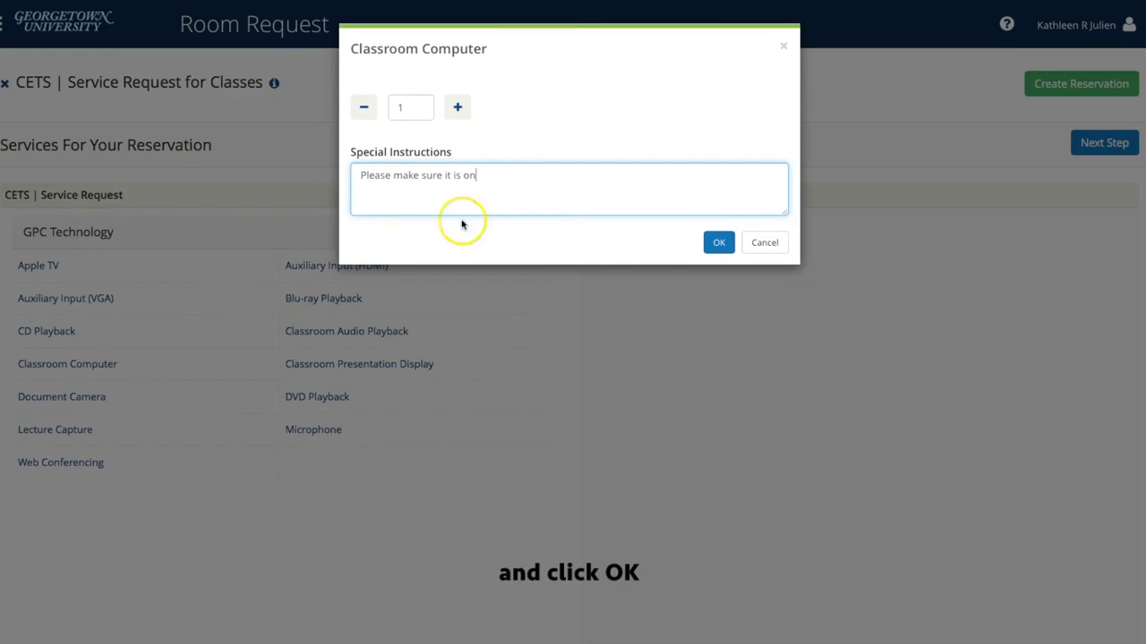
click(719, 242)
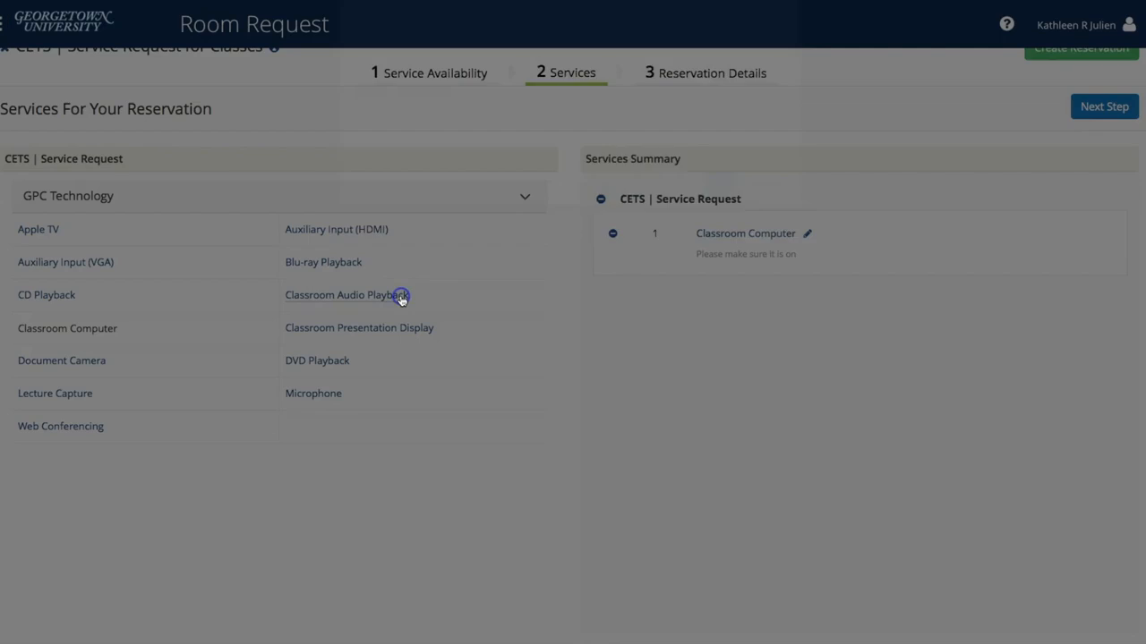
click(703, 243)
click(421, 328)
click(716, 243)
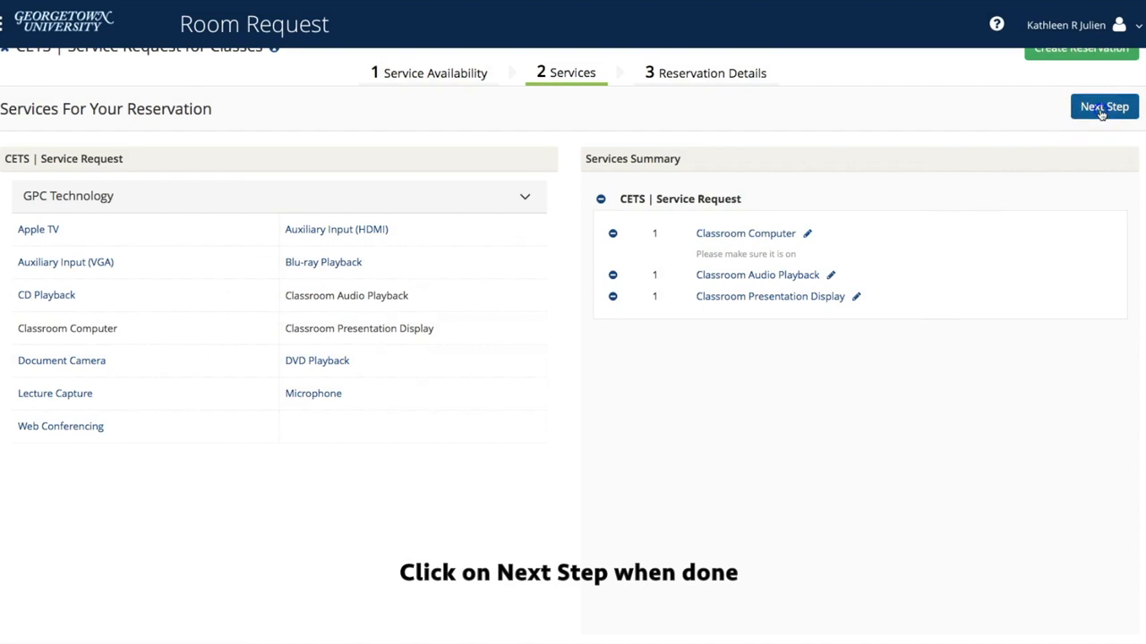
click(1101, 109)
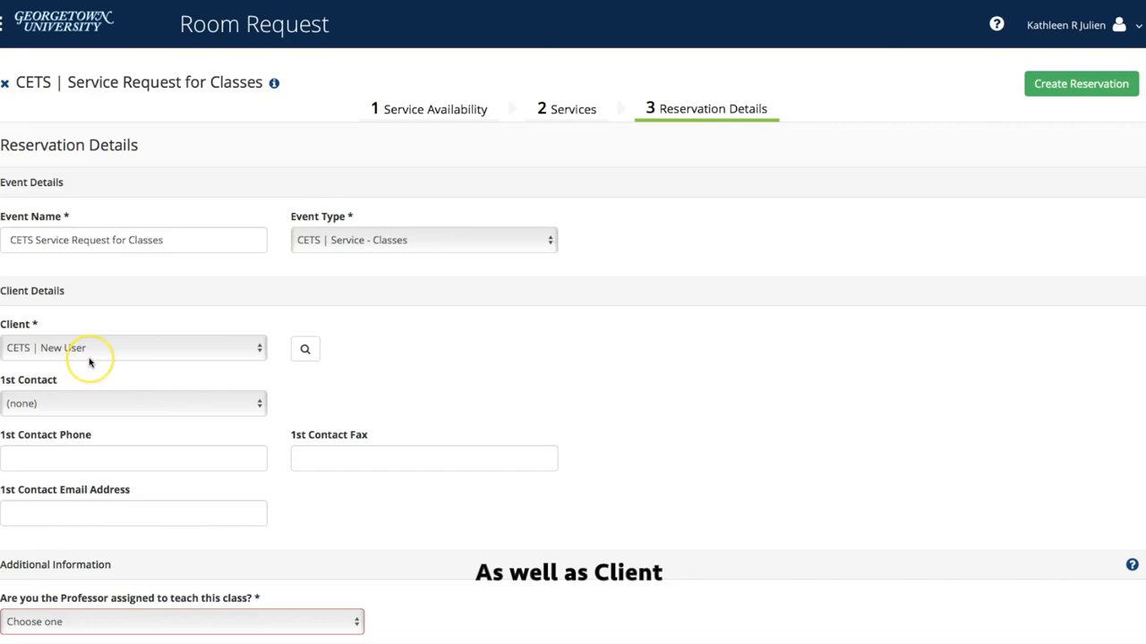
Choose (temporary contact) as 1st Contact and fill in the contact's name and e-mail.
scroll(89, 363, down, 1)
scroll(90, 358, down, 1)
click(83, 212)
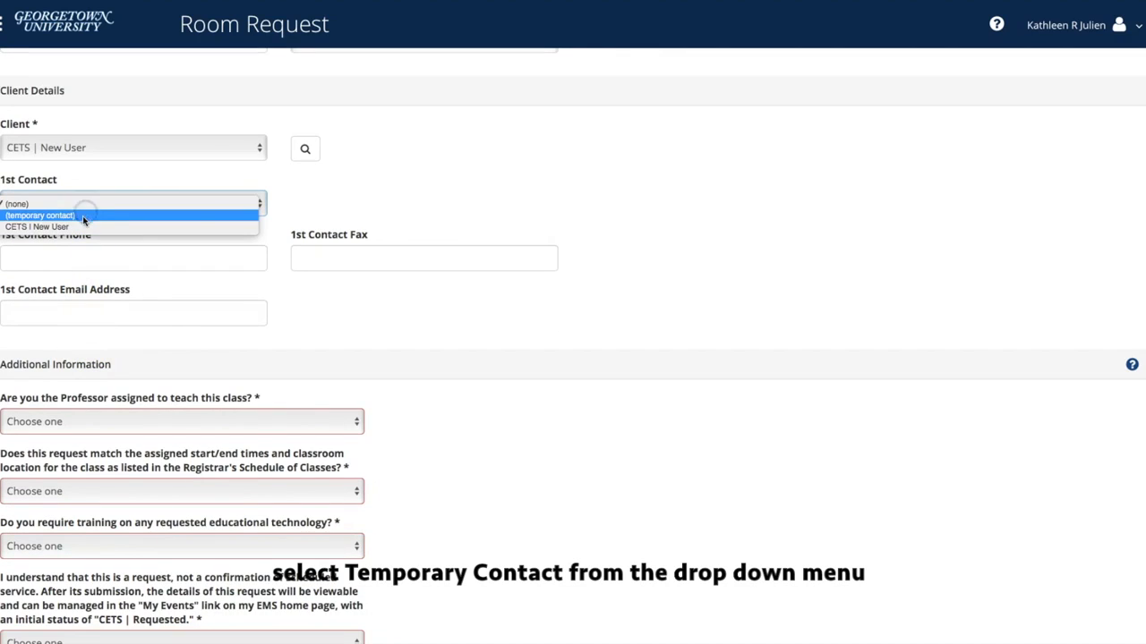
click(82, 217)
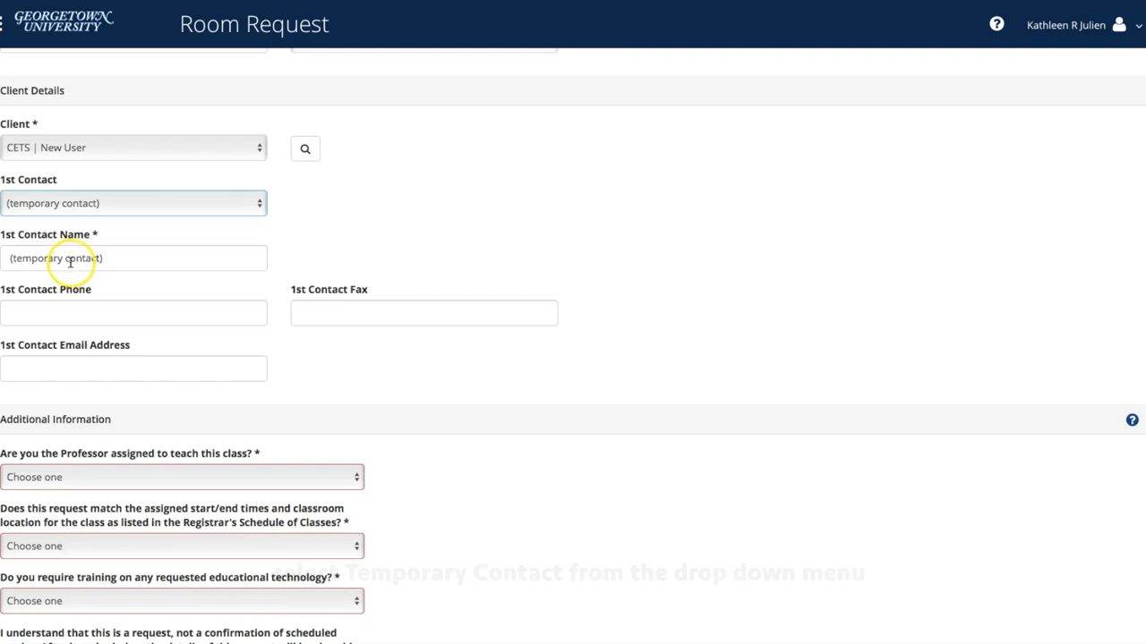
click(71, 260)
click(43, 358)
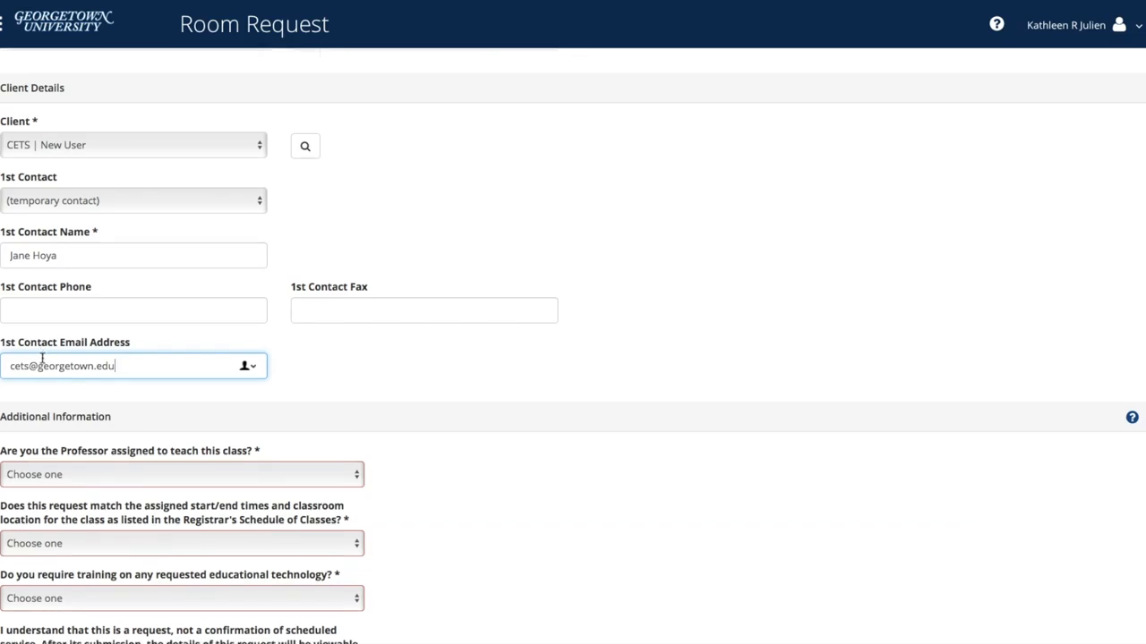
scroll(43, 358, down, 5)
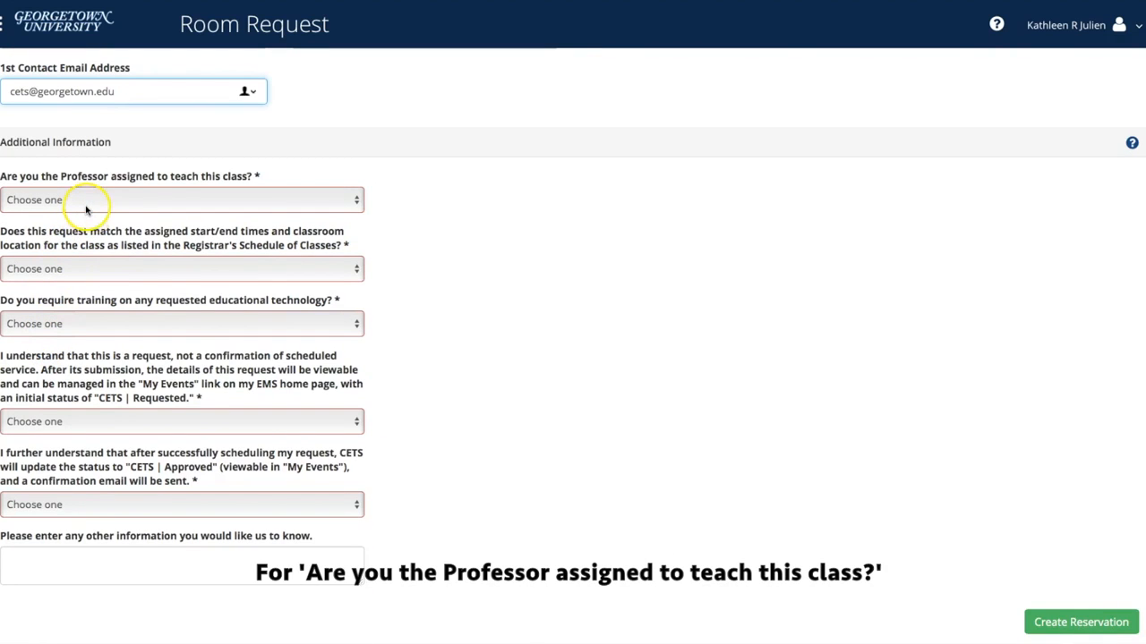
Answer No to being the assigned professor and enter CETS as the professor.
click(86, 210)
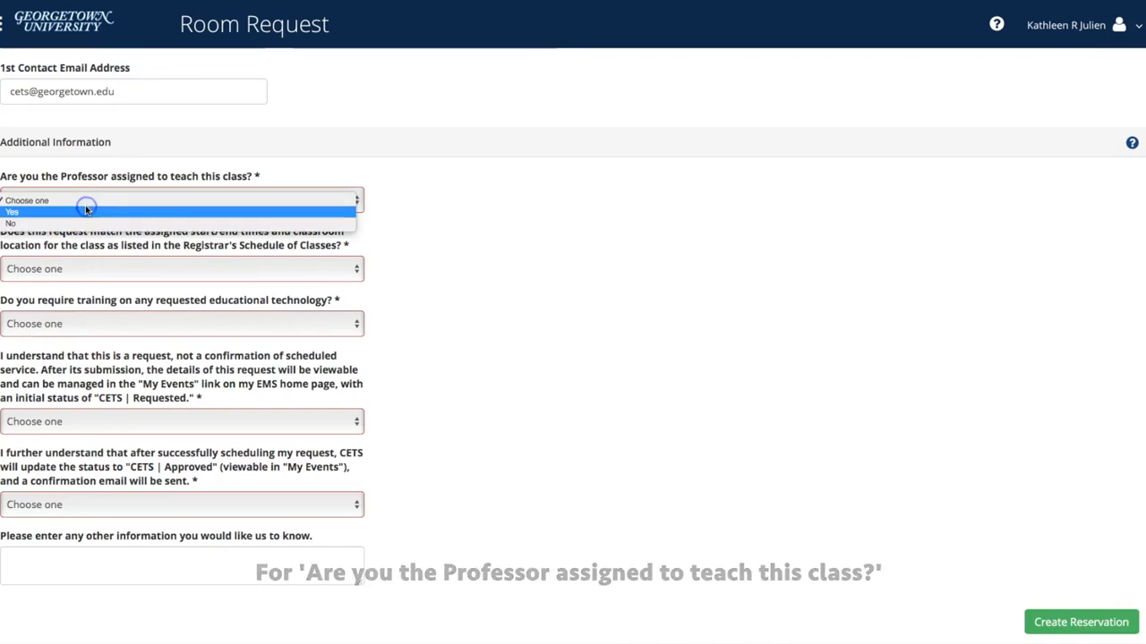
click(86, 207)
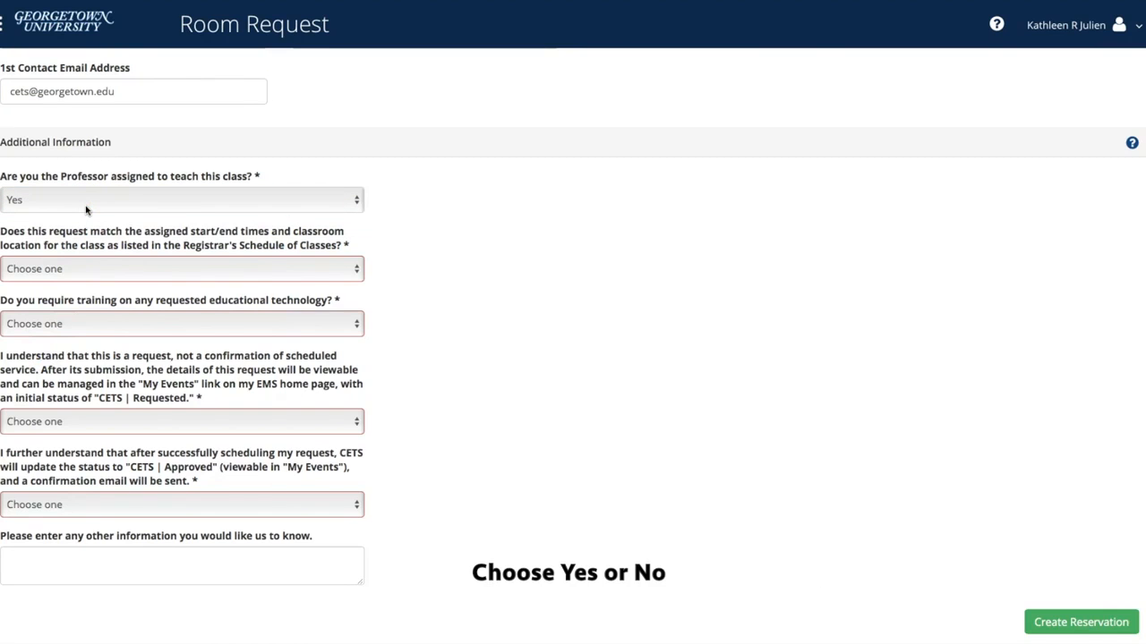
click(86, 209)
click(86, 211)
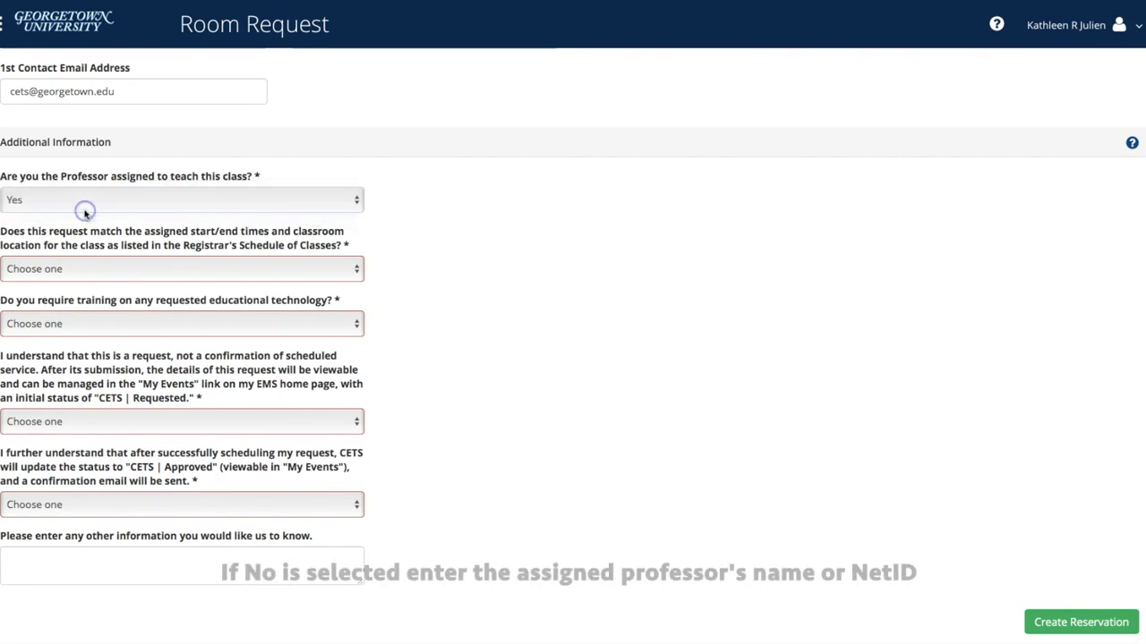
click(85, 243)
text(CETS)
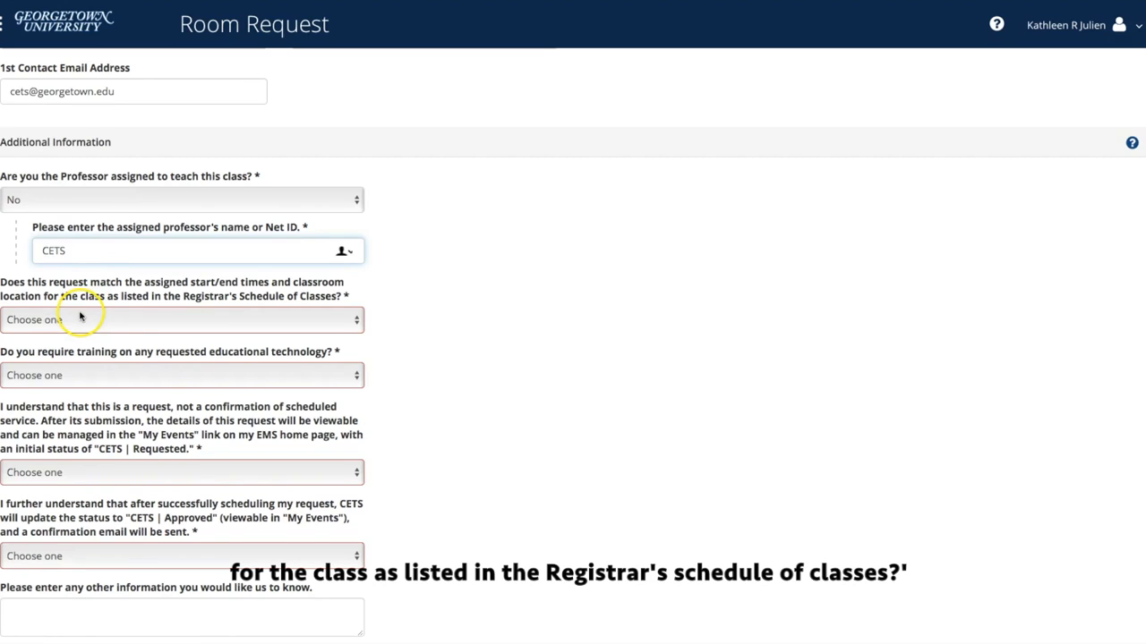
click(80, 318)
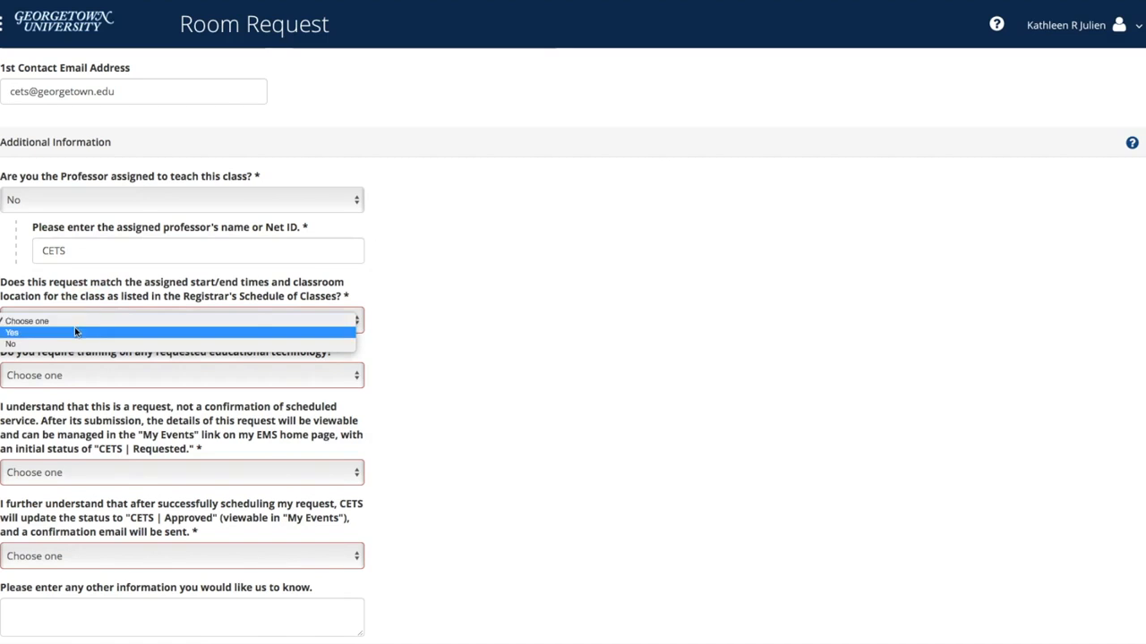
Answer No to the Registrar schedule-match question, after briefly trying Yes with course HIST 001.
click(75, 332)
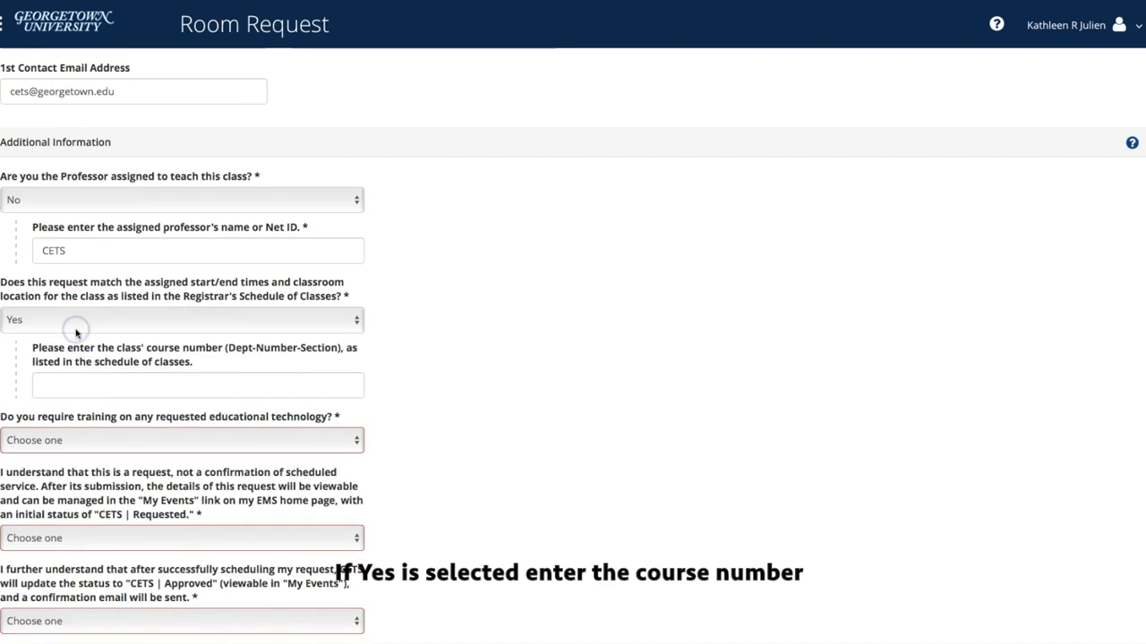
click(81, 384)
text(HIST 001)
click(152, 329)
click(149, 333)
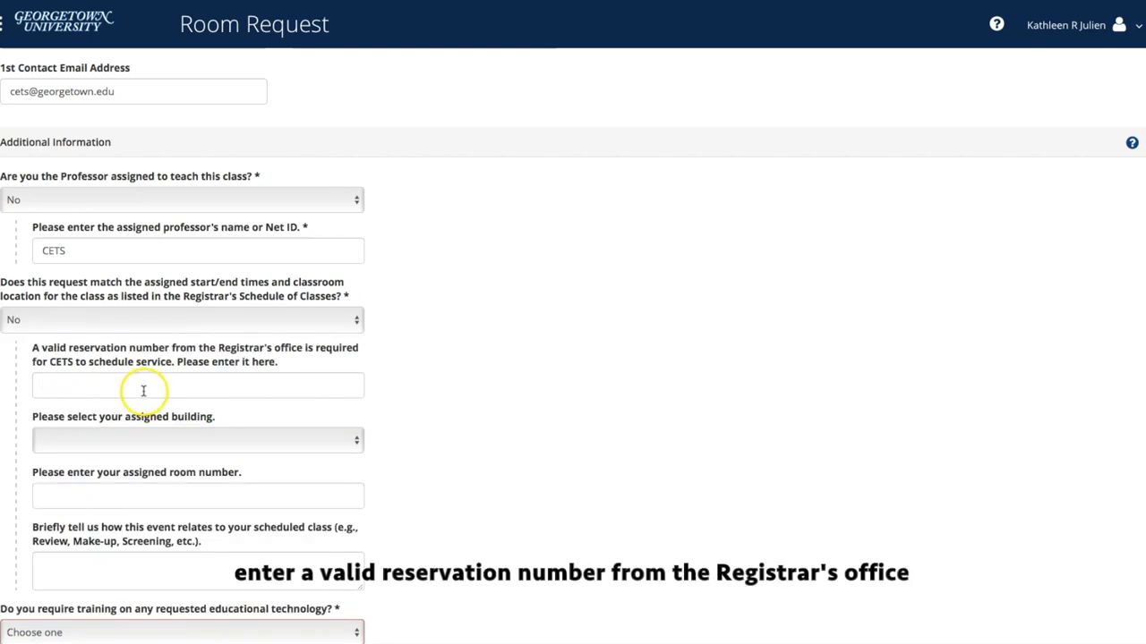
Enter the reservation number, building WGR (White Gravenor) and room 405.
click(144, 388)
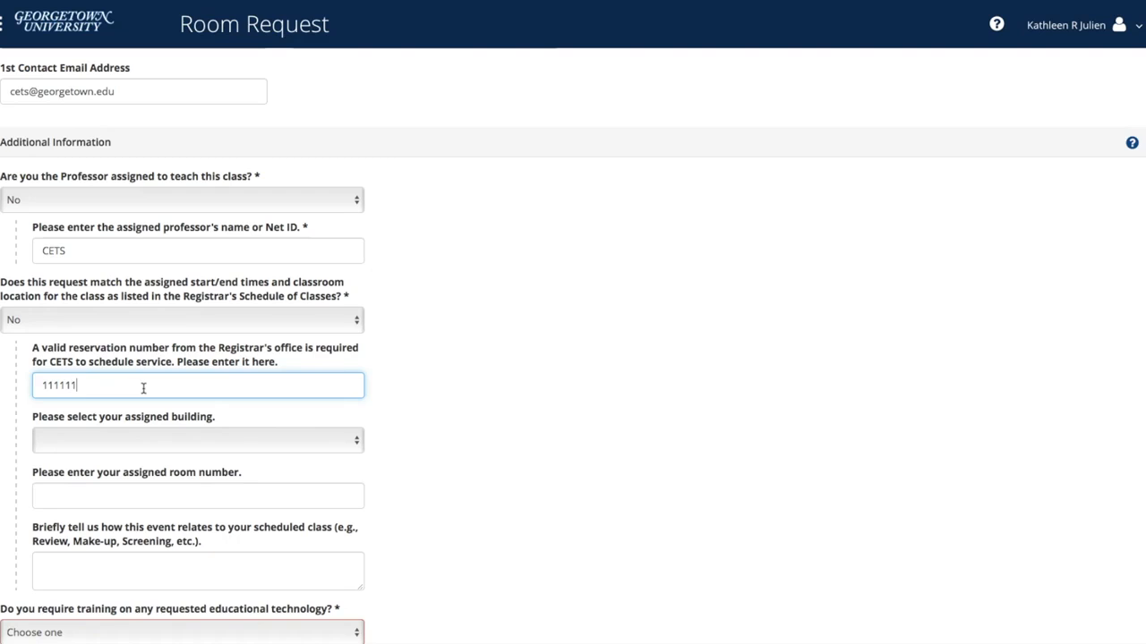
click(153, 438)
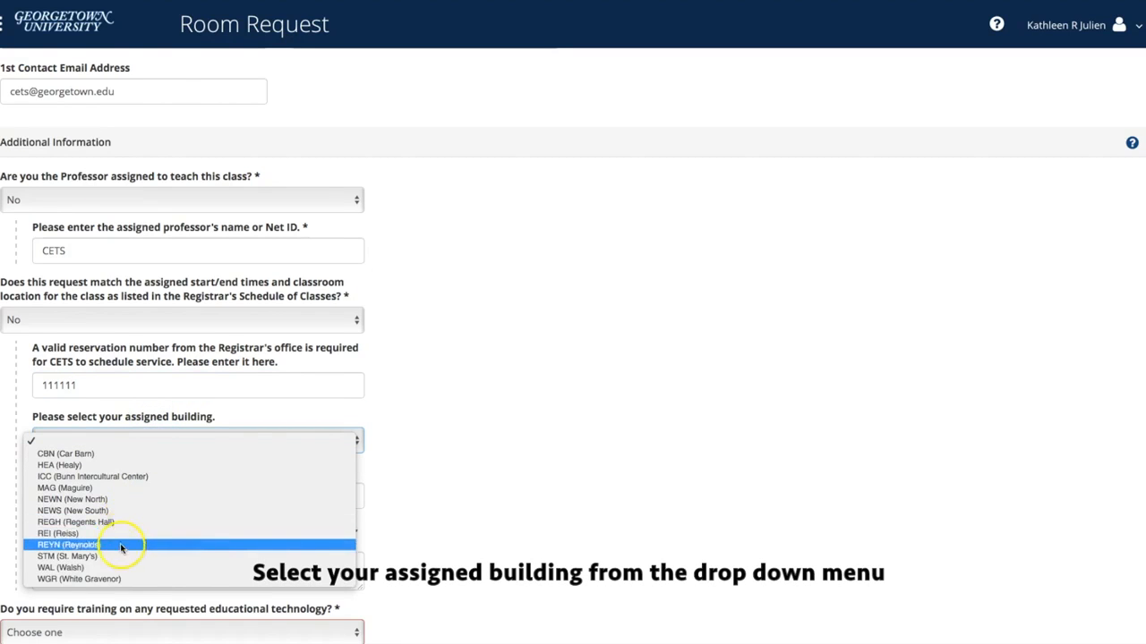
click(119, 579)
click(124, 495)
text(40)
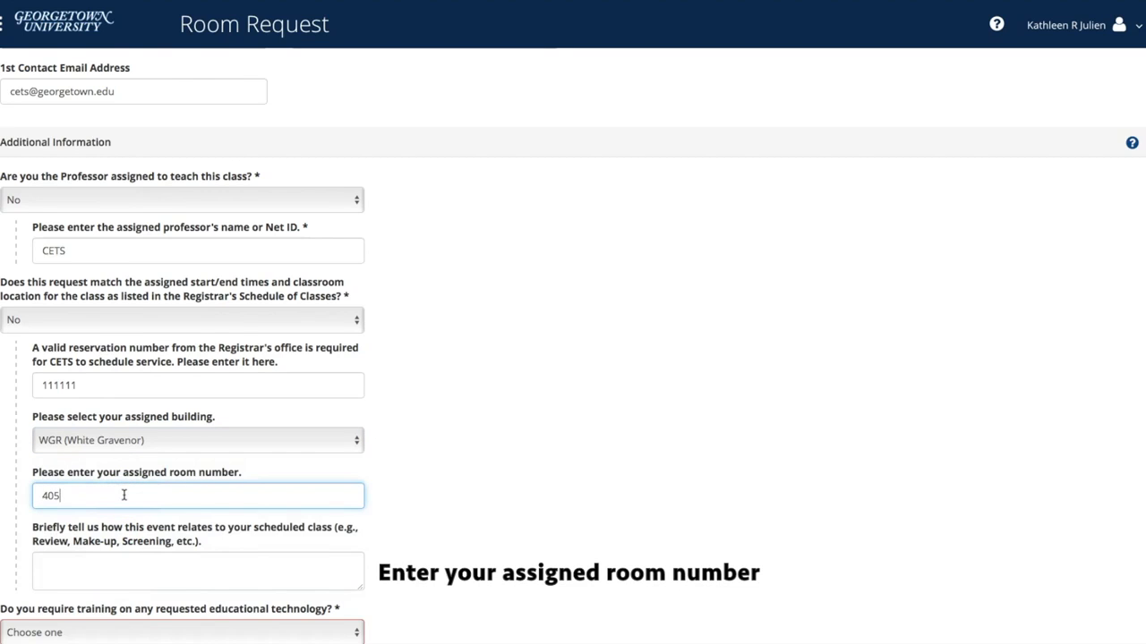
text(5)
scroll(125, 492, down, 3)
click(129, 459)
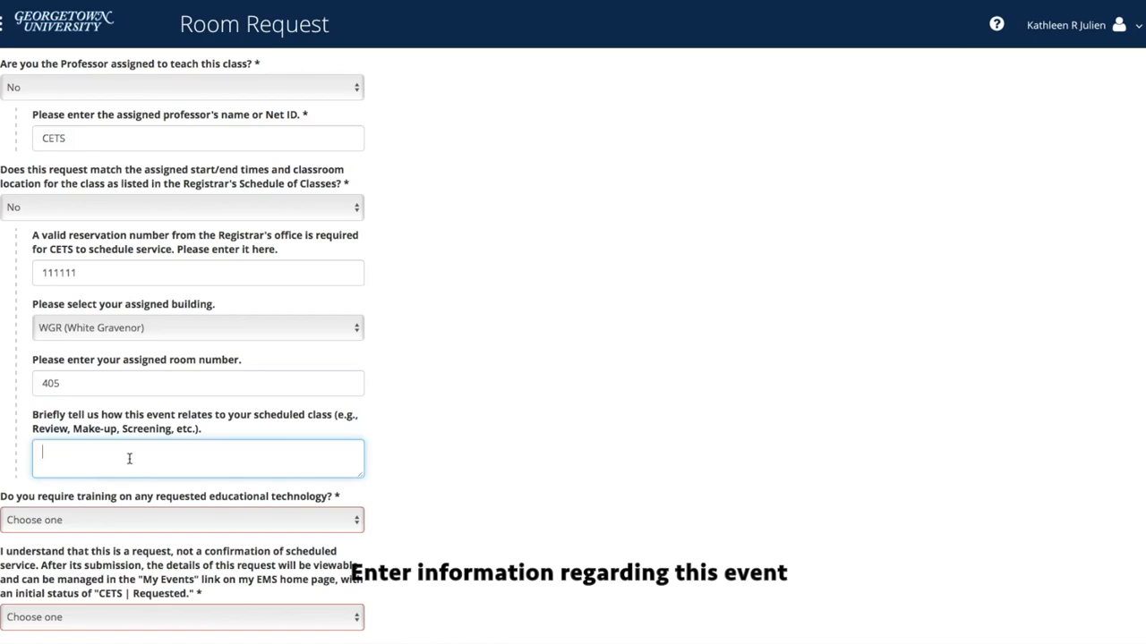
Request training contact and accept both acknowledgements with 'Yes, I understand'.
scroll(129, 458, down, 5)
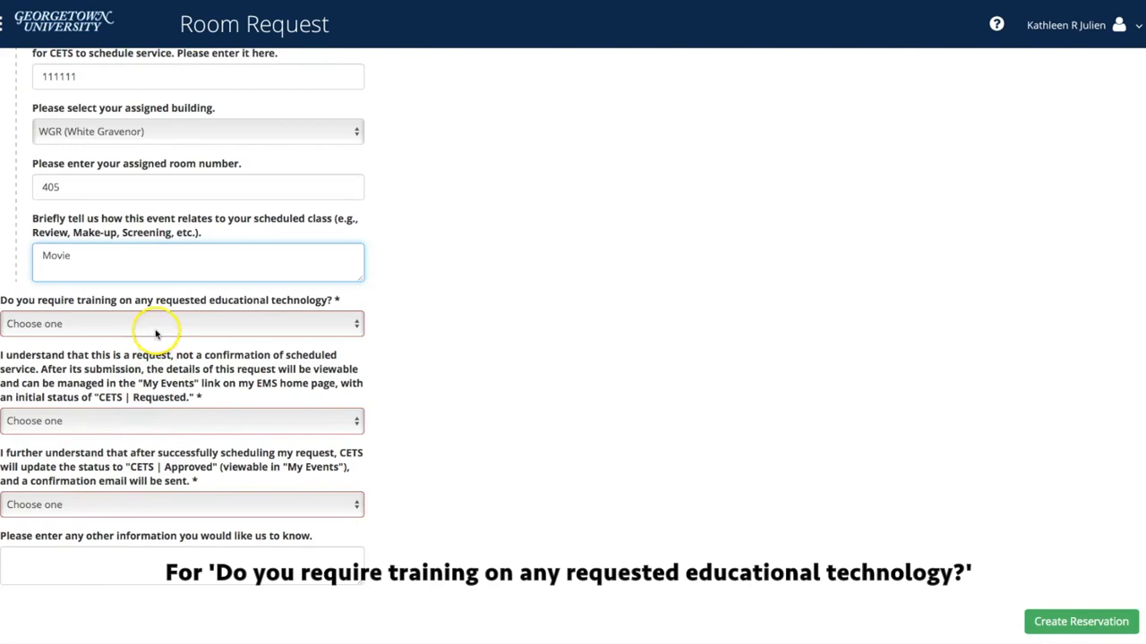
click(155, 330)
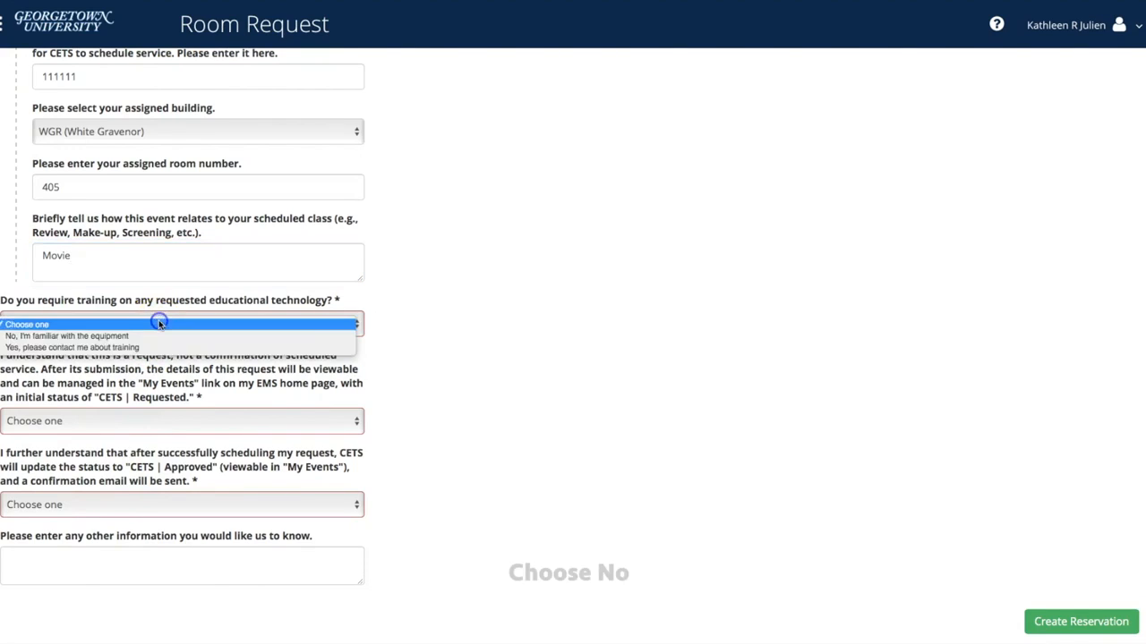
click(154, 335)
click(153, 325)
click(241, 358)
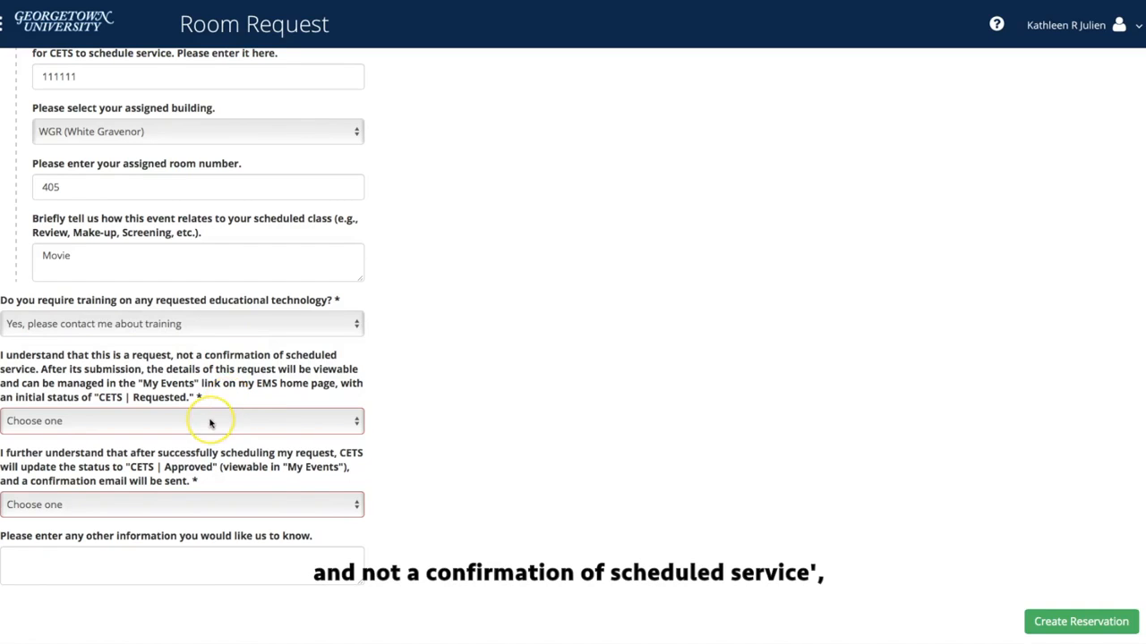
click(208, 421)
click(206, 433)
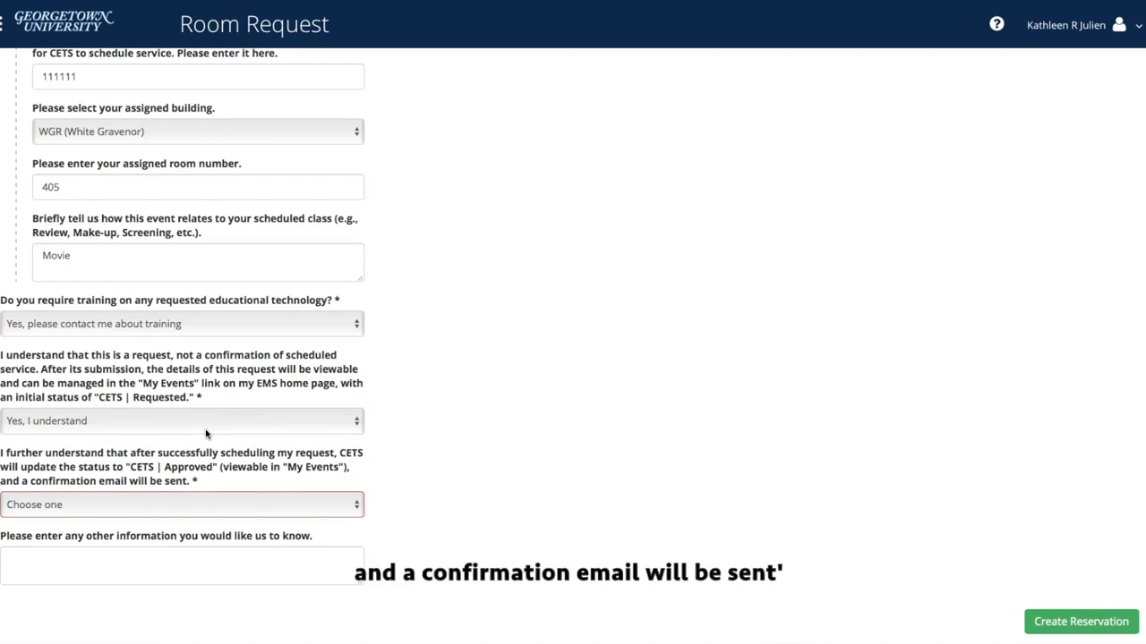
click(188, 503)
click(183, 517)
Add Movie as other information for CETS and create the reservation.
click(179, 555)
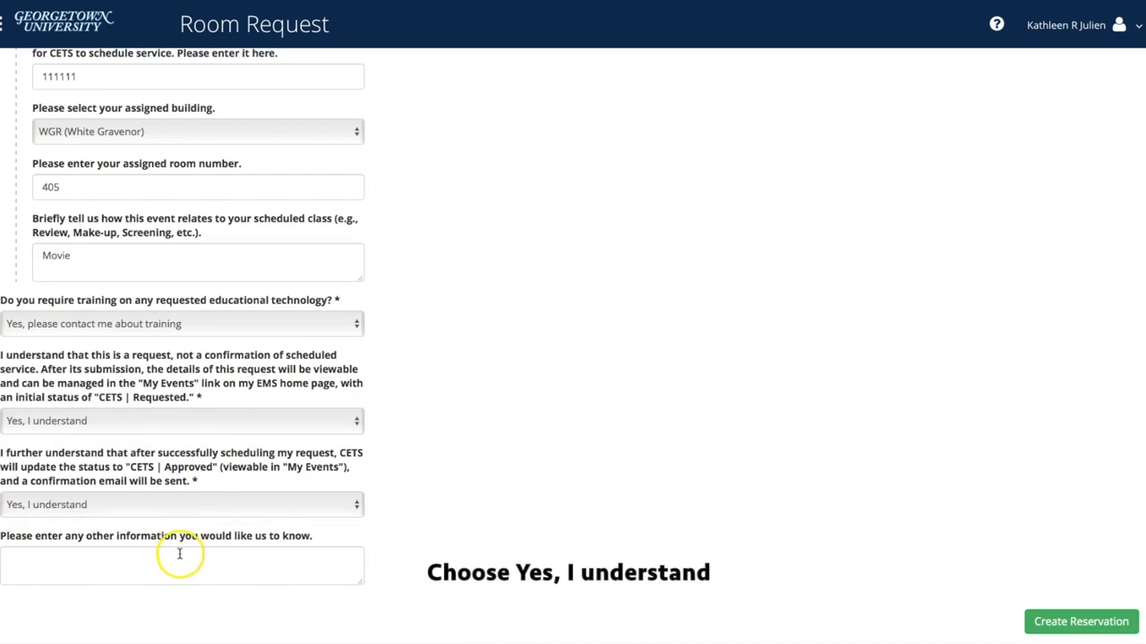
text(M)
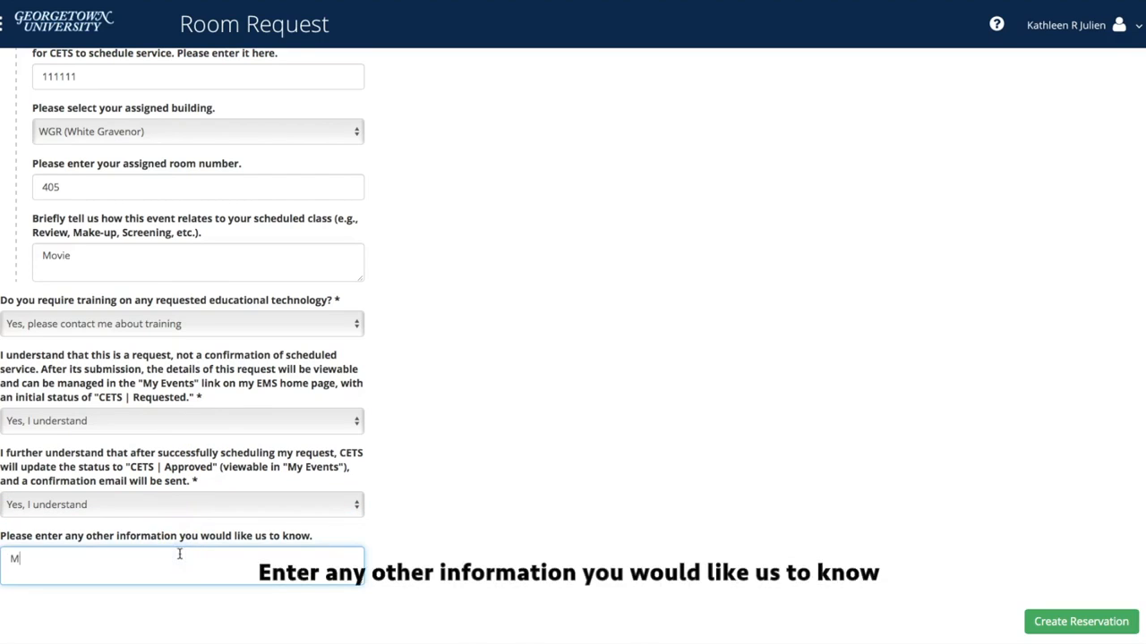
text(ovie)
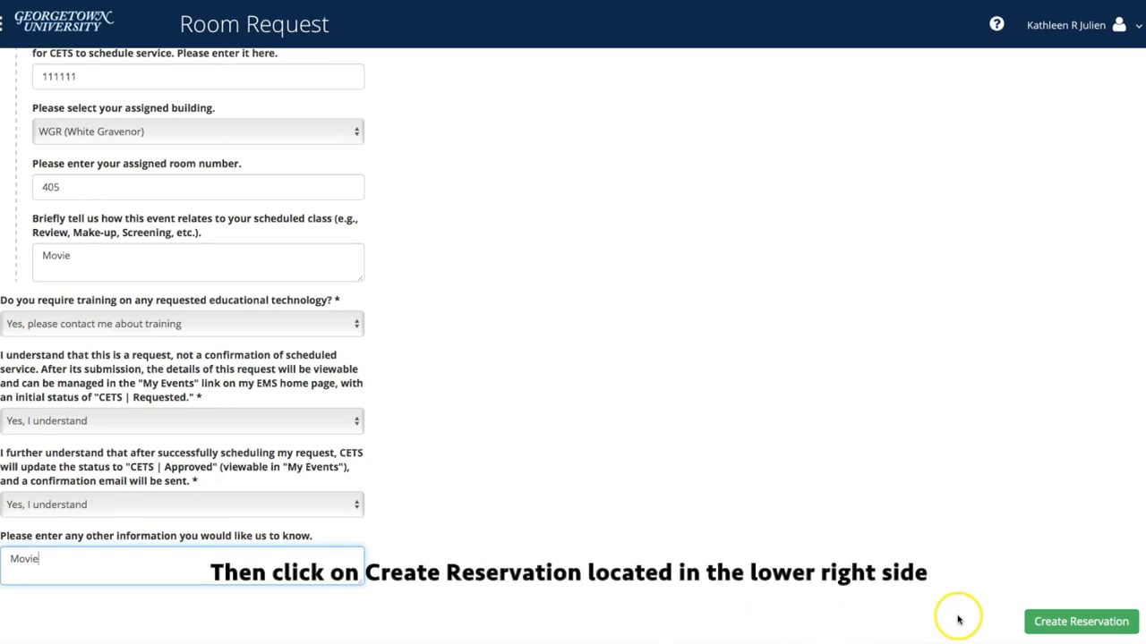
click(1054, 624)
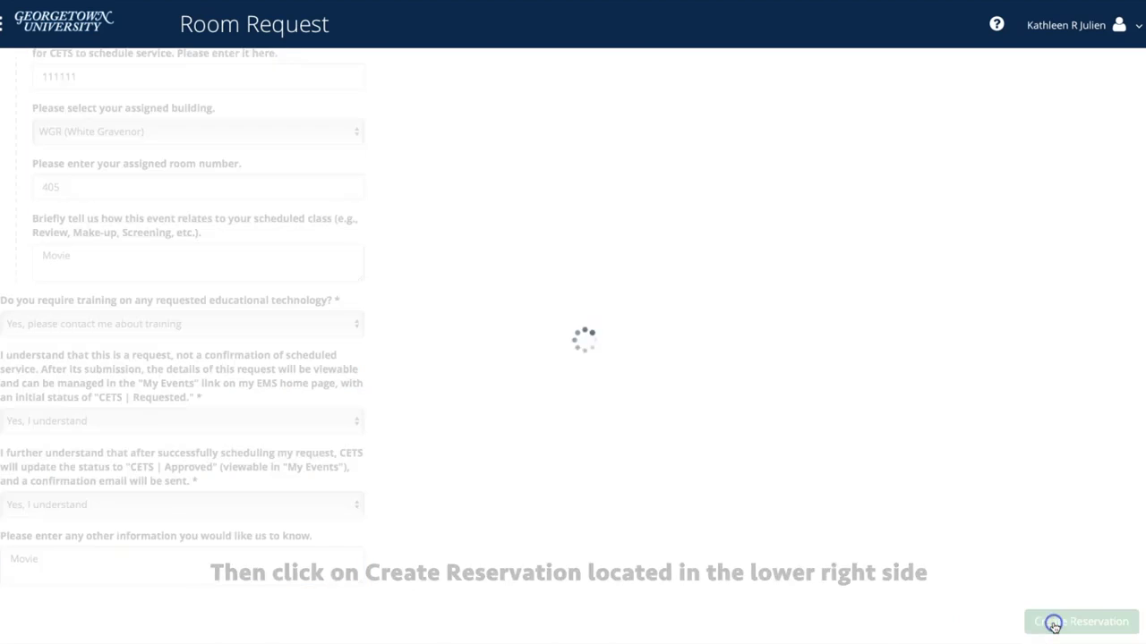